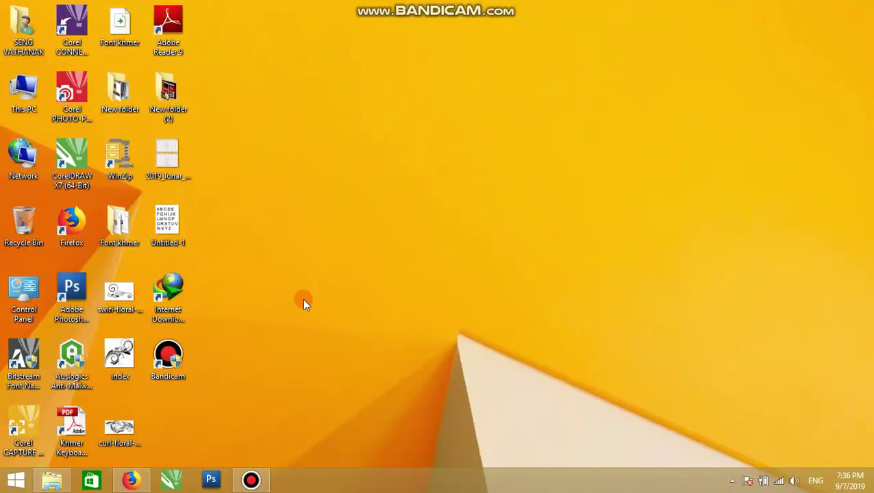
# Open File Explorer on the File Zip Soft folder of Local Disk (D:)
pyautogui.click(51, 479)
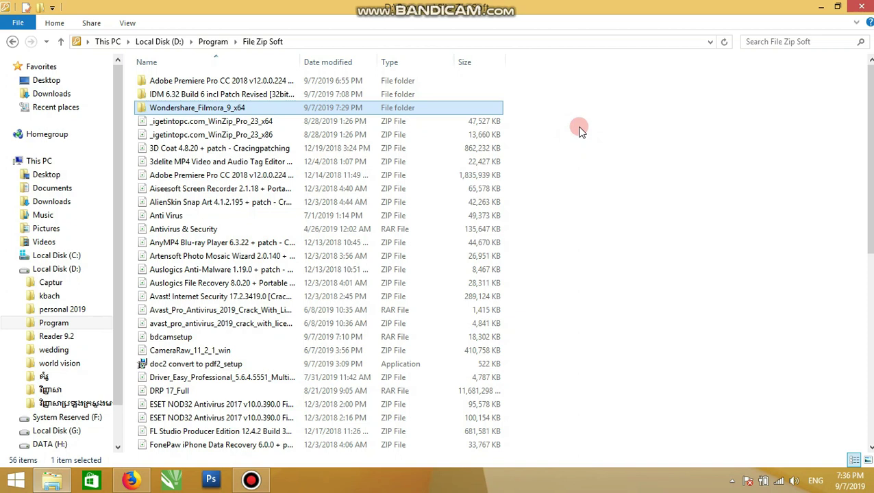
# Refresh the File Zip Soft folder listing twice
pyautogui.rightClick(583, 94)
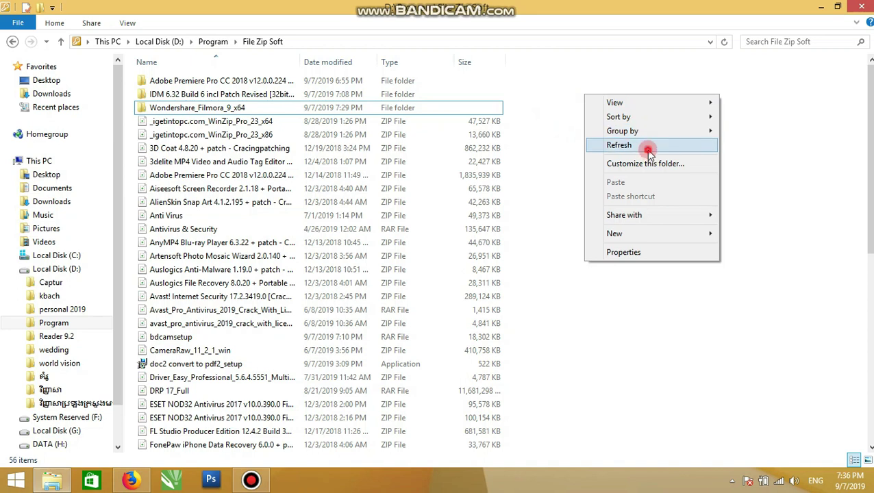
pyautogui.click(649, 151)
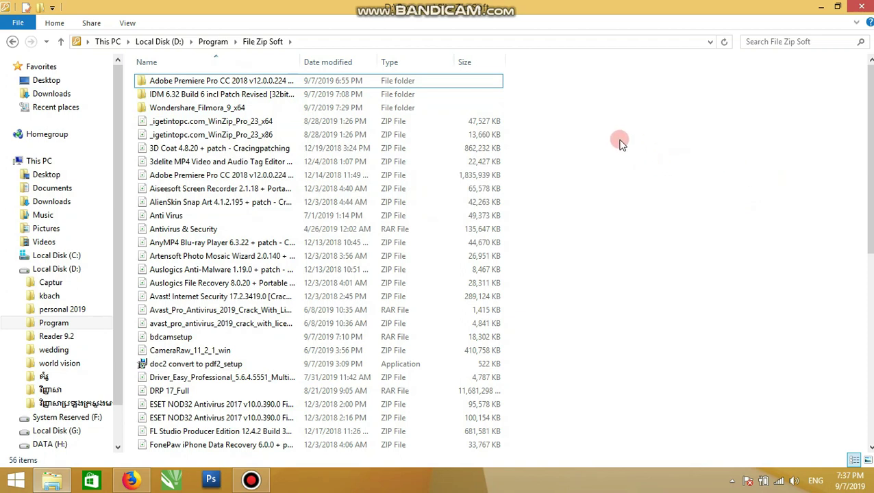
pyautogui.rightClick(616, 137)
pyautogui.click(692, 188)
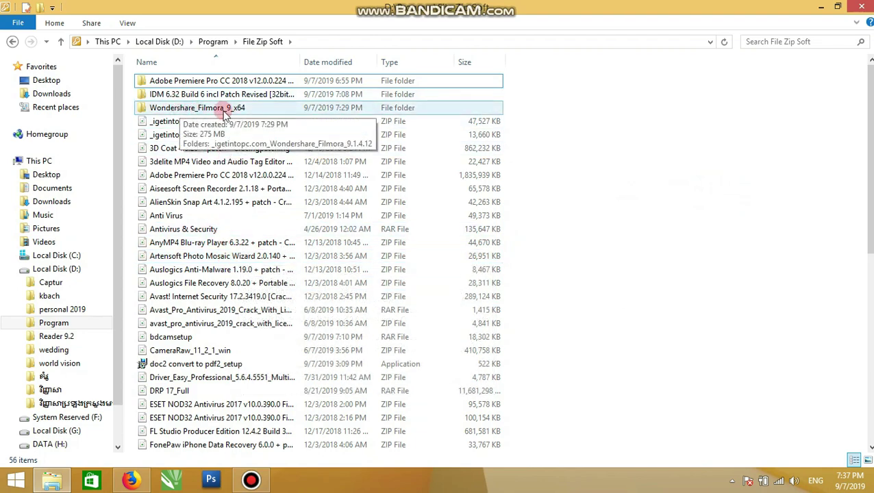
# Run _getintopc.com_filmora_64bit_full846 from the Filmora 9.1.4.12 folder as administrator
pyautogui.click(217, 110)
pyautogui.doubleClick(215, 110)
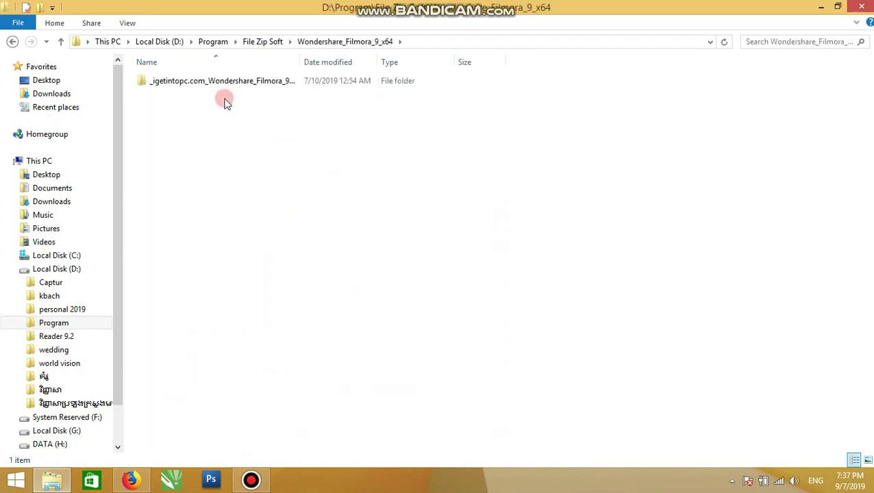
pyautogui.click(223, 89)
pyautogui.doubleClick(223, 89)
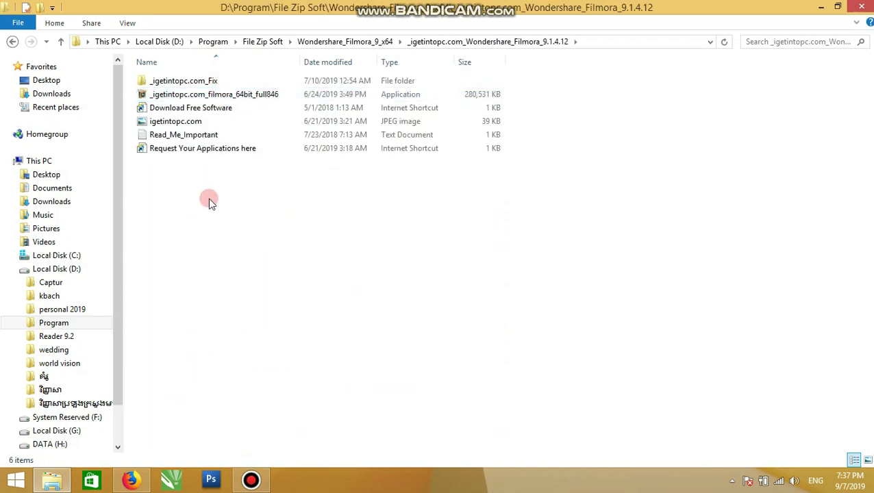
pyautogui.click(167, 103)
pyautogui.click(205, 95)
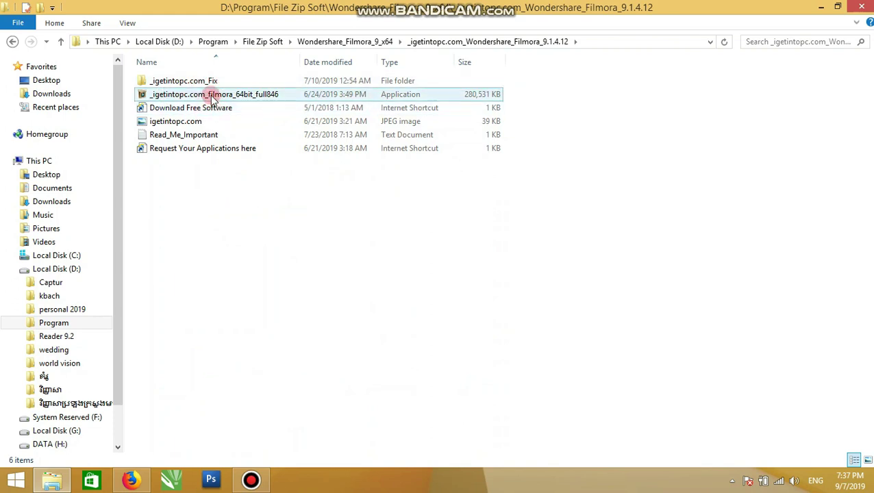
pyautogui.rightClick(197, 98)
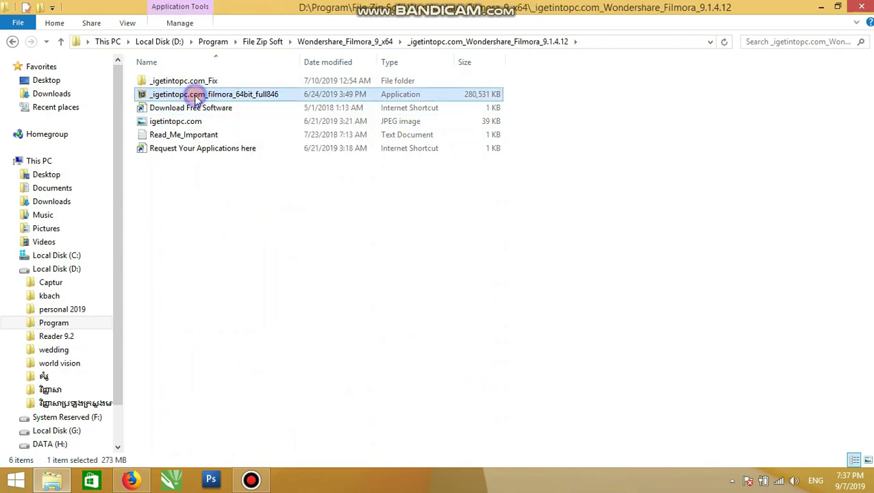
pyautogui.click(246, 118)
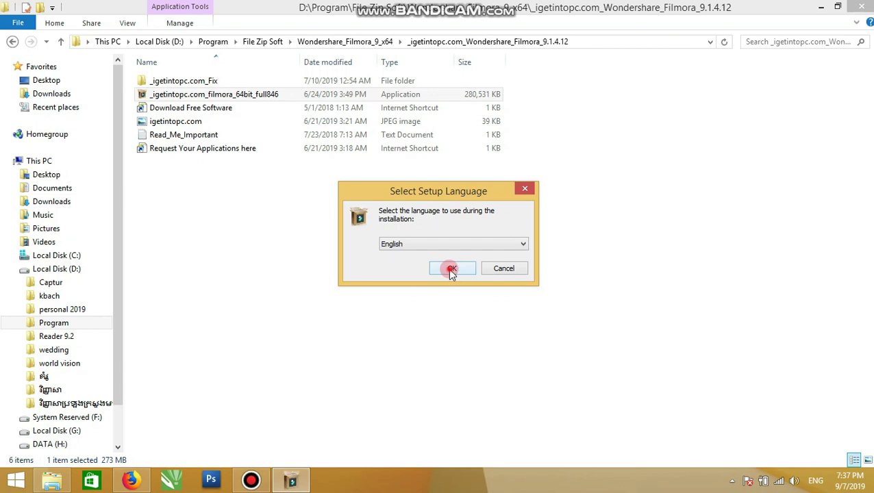
# Keep English, accept the license agreement, and install Filmora9 to the default folder
pyautogui.click(450, 274)
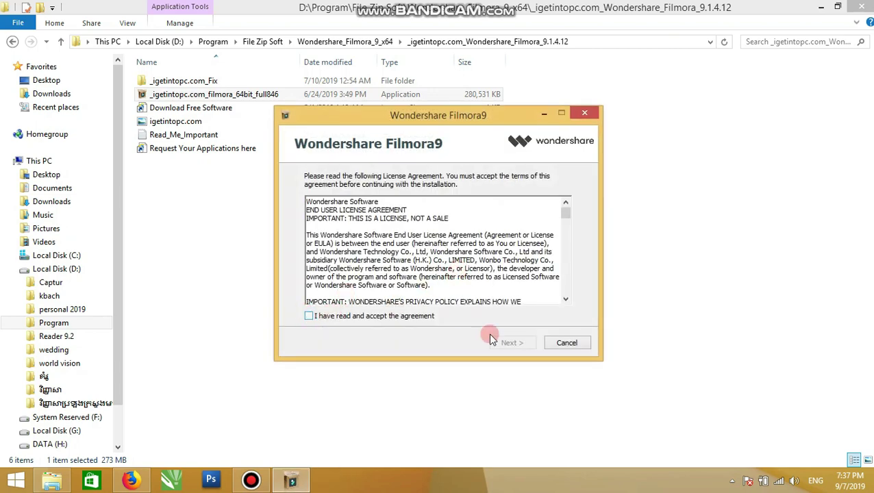
pyautogui.moveTo(565, 216); pyautogui.dragTo(567, 293)
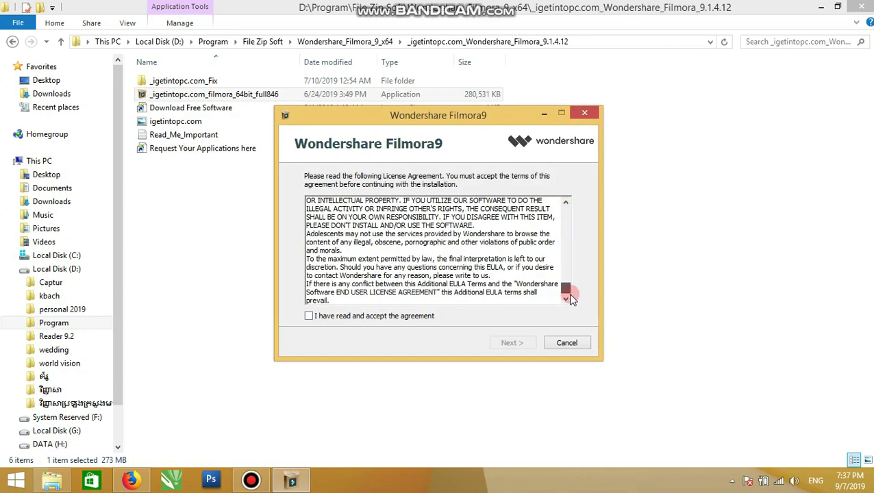
pyautogui.click(309, 317)
pyautogui.click(510, 343)
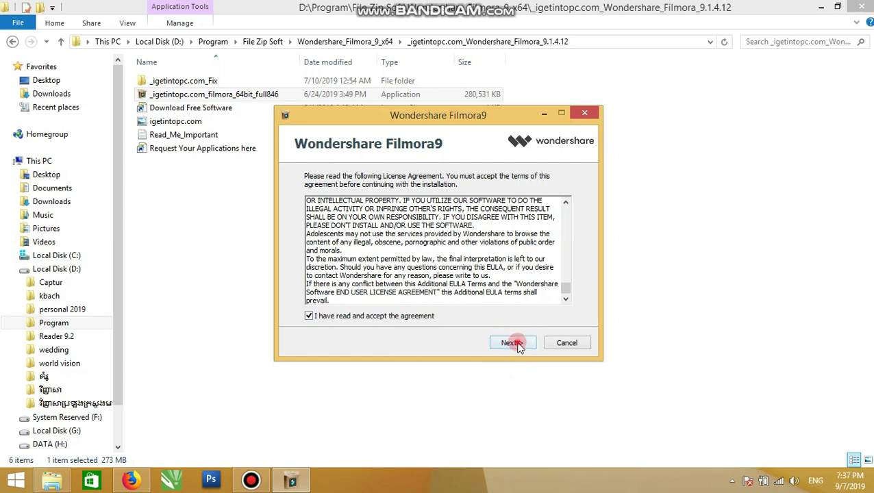
pyautogui.click(514, 343)
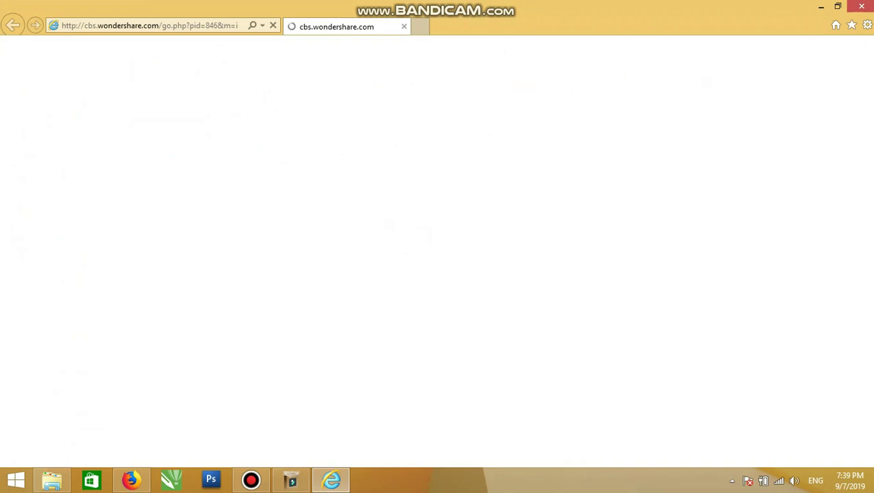
# Close Internet Explorer's thank-you page, then choose Launch and Finish in the Filmora9 wizard
pyautogui.click(861, 6)
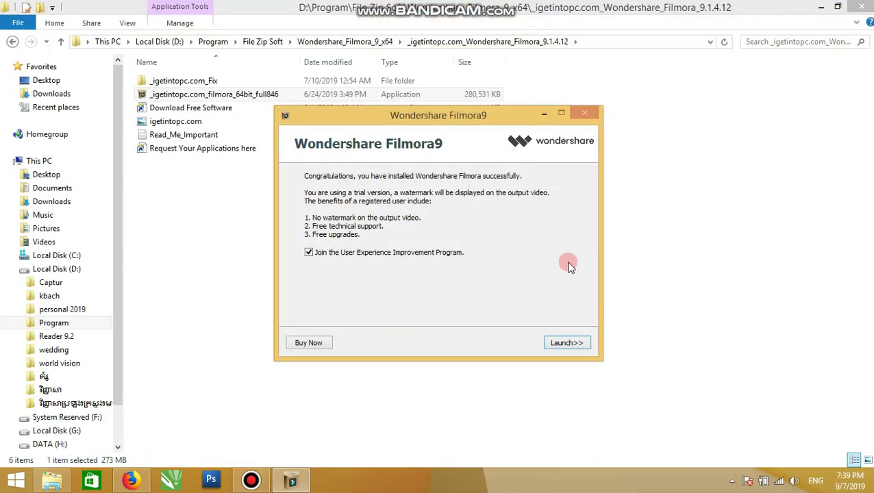
pyautogui.click(569, 344)
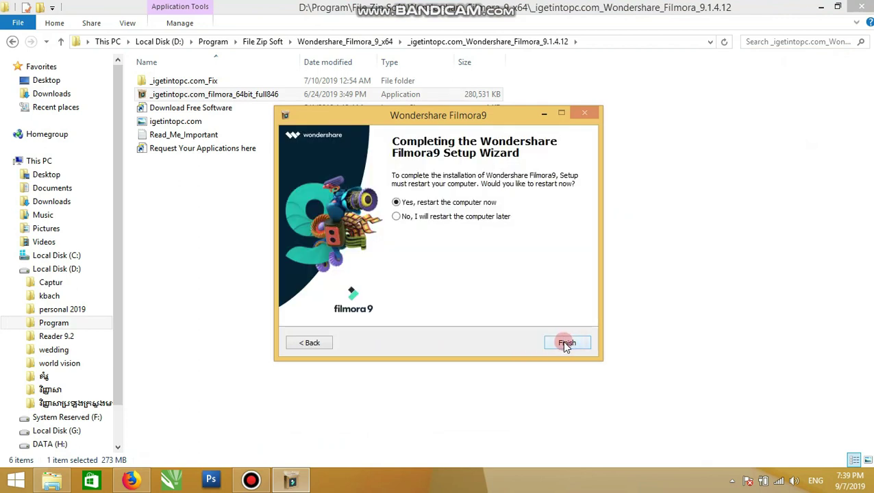
pyautogui.click(566, 346)
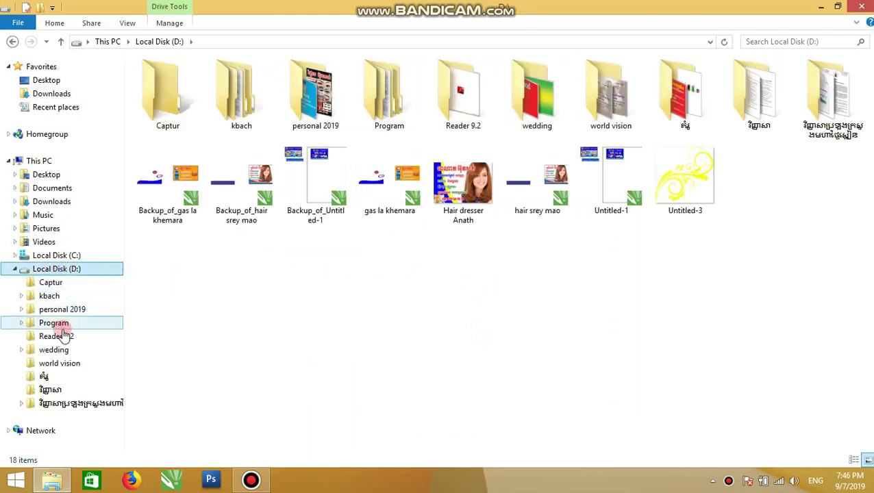
# Copy PYG64.dll from File Zip Soft's Filmora 9.1.4.12 _getintopc.com_Fix folder
pyautogui.click(60, 326)
pyautogui.doubleClick(194, 82)
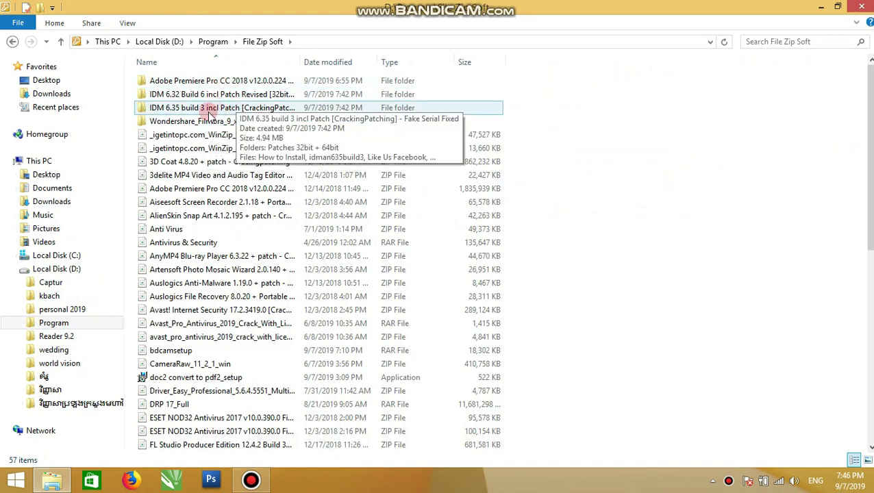
pyautogui.doubleClick(195, 120)
pyautogui.doubleClick(182, 83)
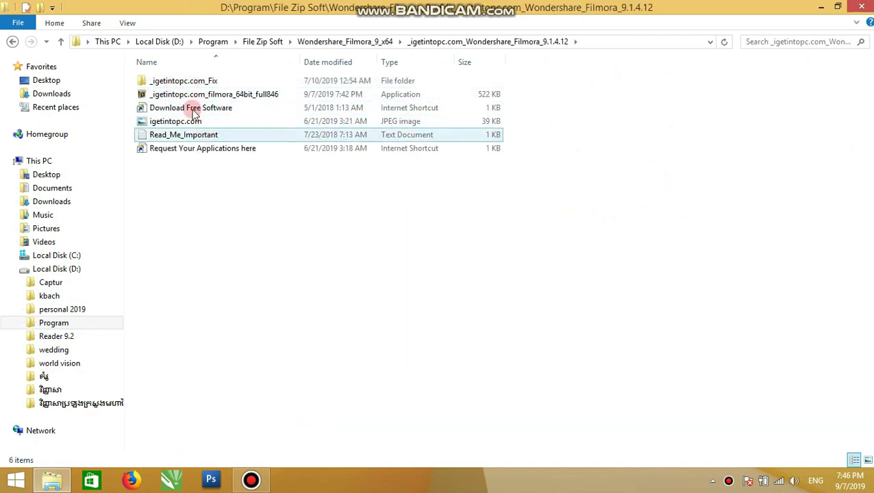
pyautogui.doubleClick(181, 82)
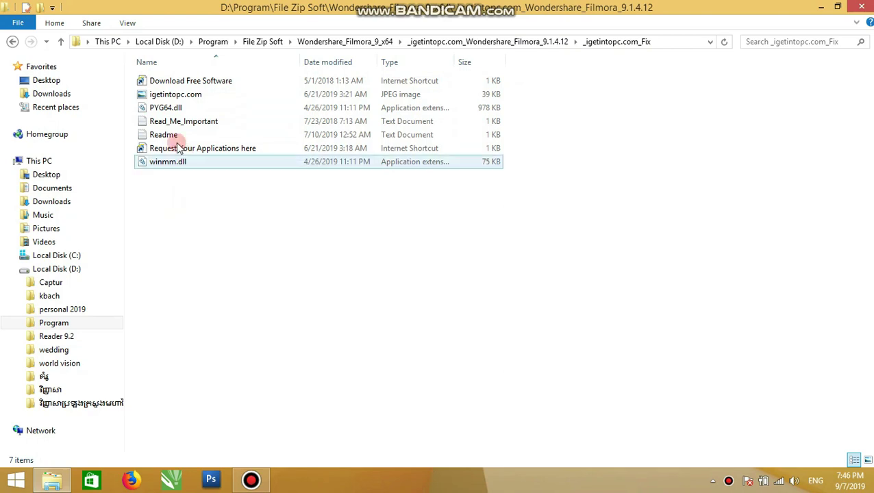
pyautogui.rightClick(161, 109)
pyautogui.click(197, 245)
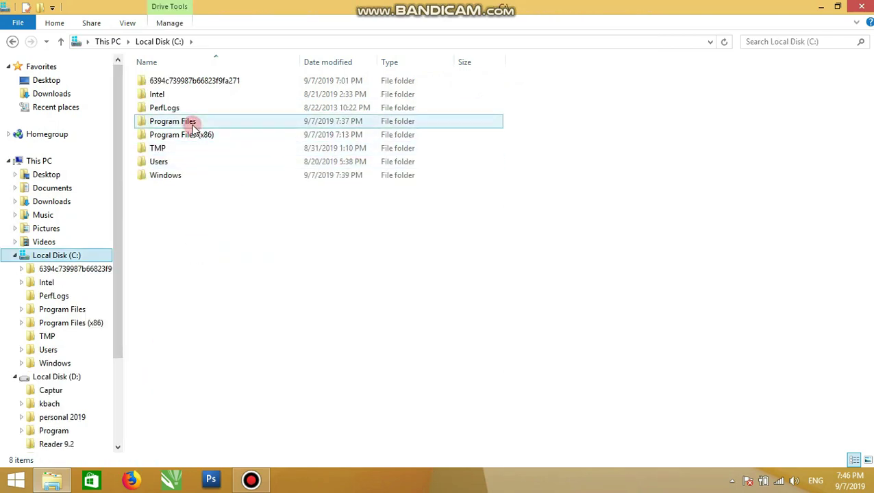
# Paste PYG64.dll into C:\Program Files\Wondershare\Filmora9 and close the Explorer window
pyautogui.doubleClick(190, 121)
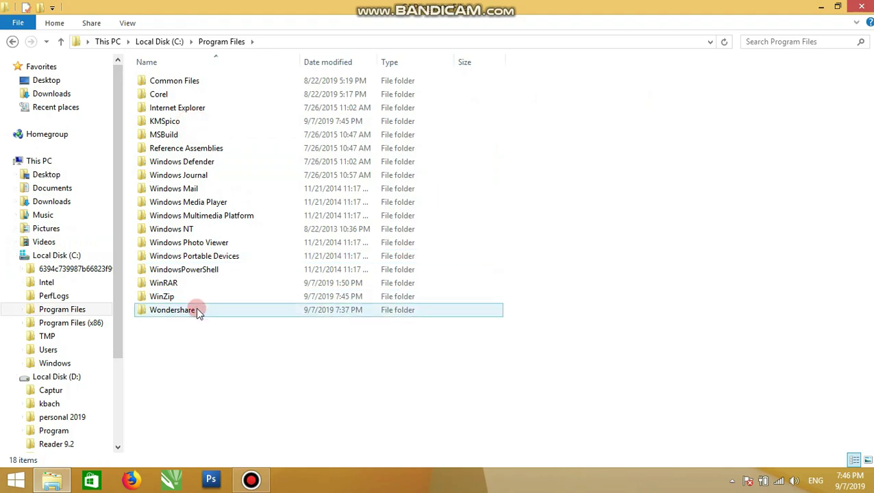
pyautogui.doubleClick(194, 309)
pyautogui.click(187, 84)
pyautogui.doubleClick(187, 85)
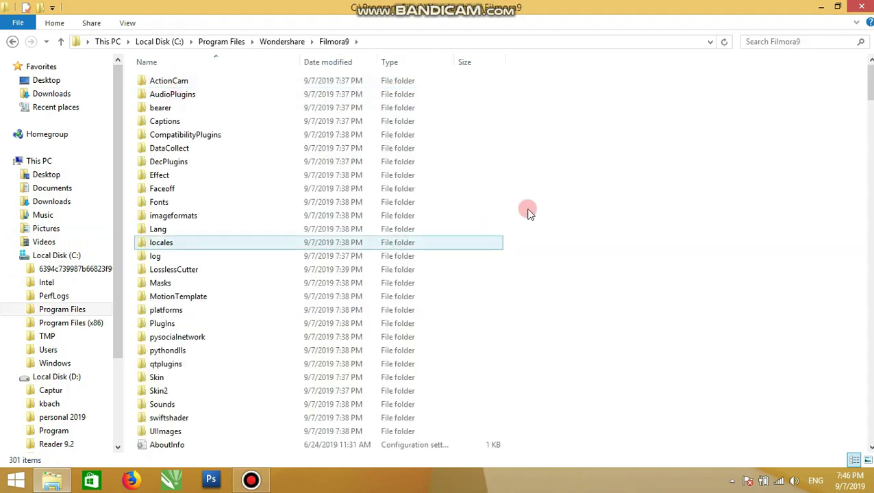
pyautogui.rightClick(534, 195)
pyautogui.click(590, 283)
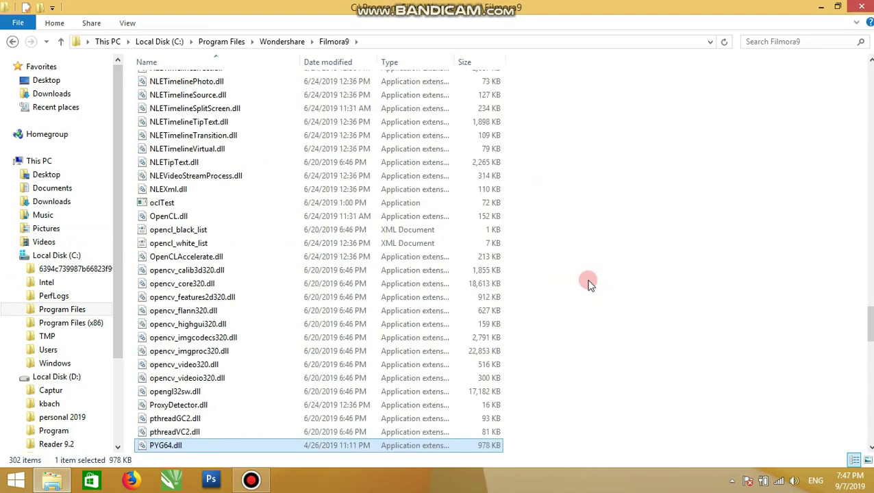
pyautogui.click(861, 6)
# Start Filmora9 9.1.4.12 from its Wondershare Filmora9 desktop shortcut
pyautogui.doubleClick(168, 426)
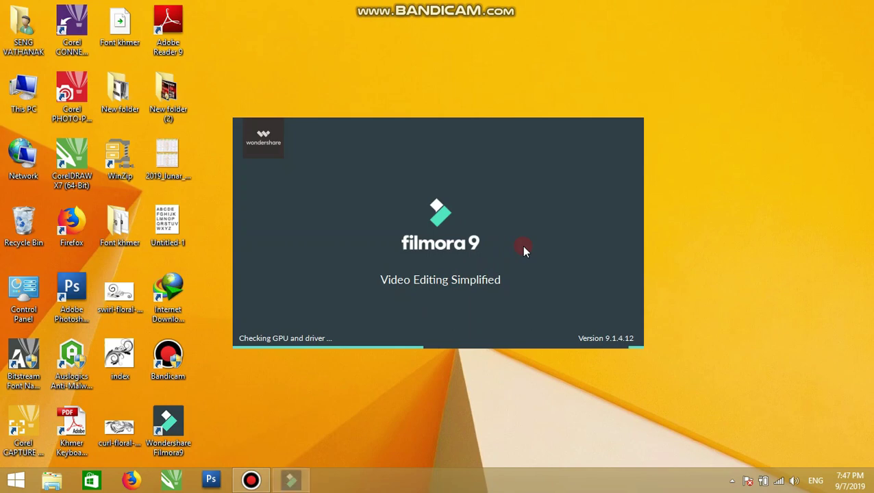
# Dismiss the unsupported graphics warning with CONTINUE so loading proceeds
pyautogui.click(488, 257)
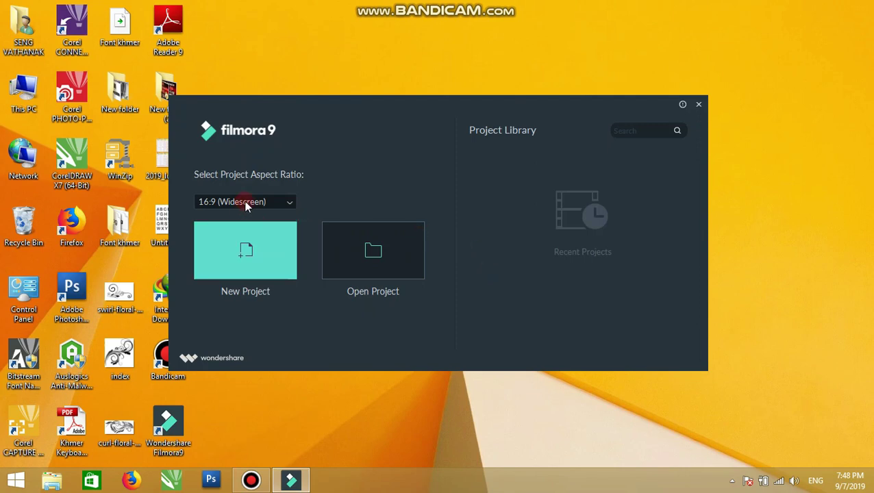
# Keep the 16:9 (Widescreen) aspect ratio and create a New Project
pyautogui.click(292, 202)
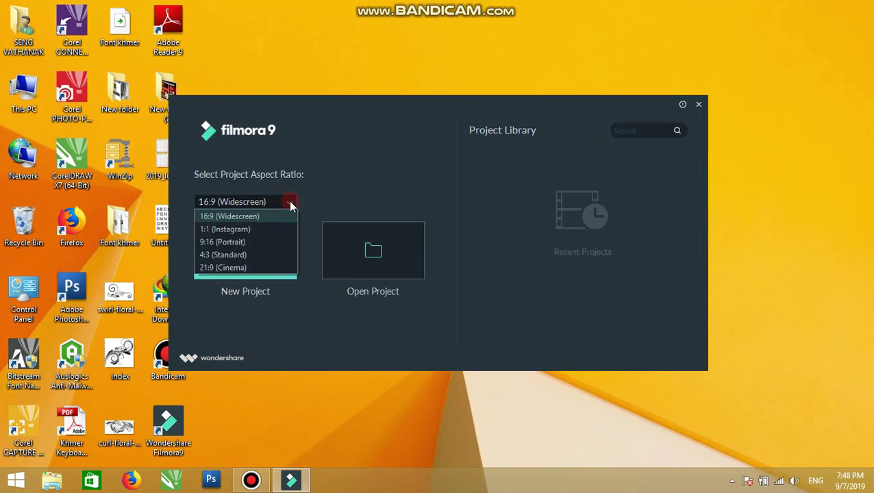
pyautogui.click(290, 201)
pyautogui.click(346, 185)
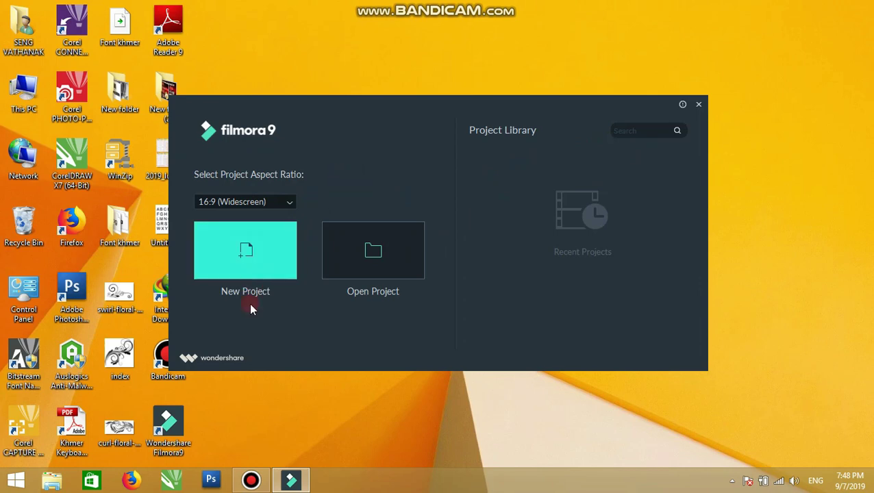
pyautogui.click(275, 296)
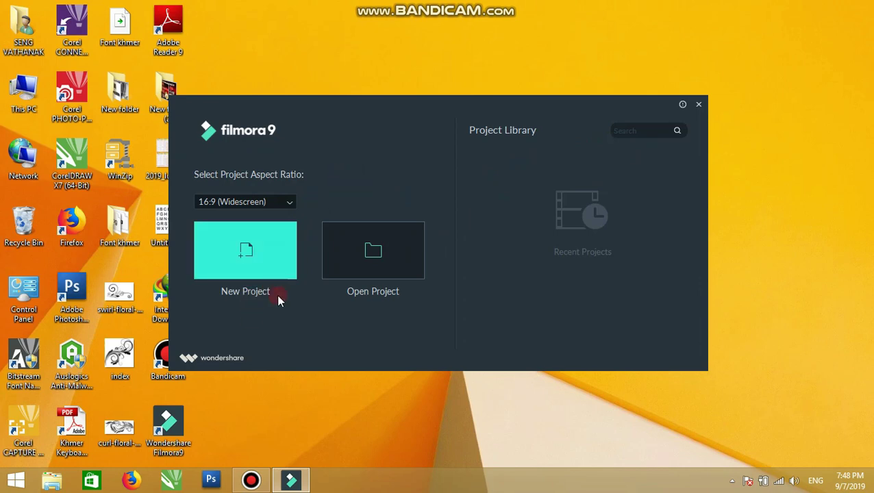
pyautogui.click(259, 250)
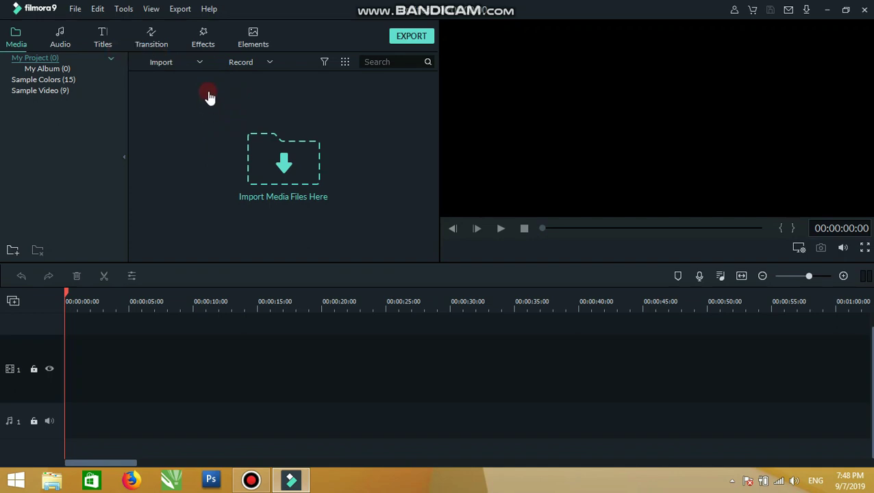
# Open and close the Help menu, then minimize Filmora9 to the taskbar
pyautogui.click(209, 9)
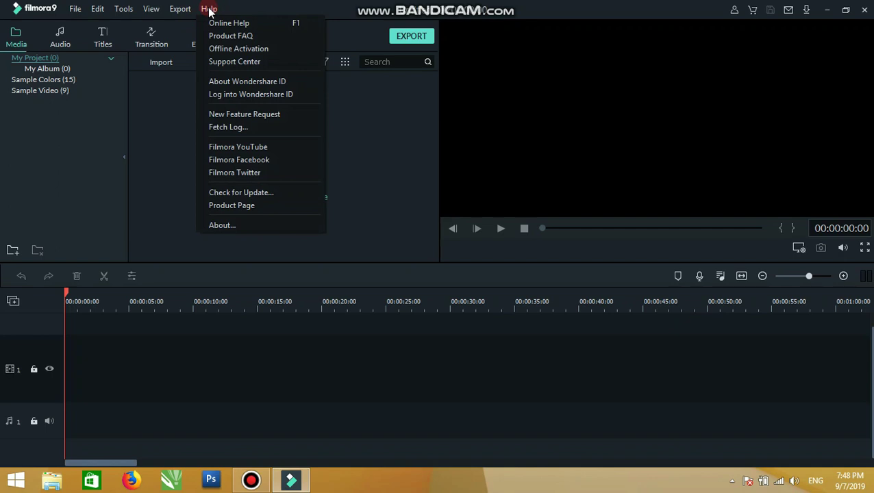
pyautogui.click(218, 14)
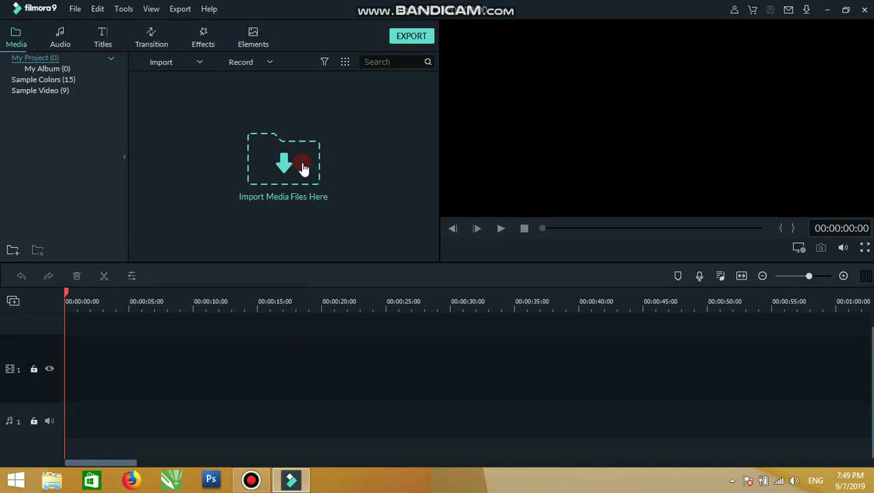
pyautogui.click(830, 11)
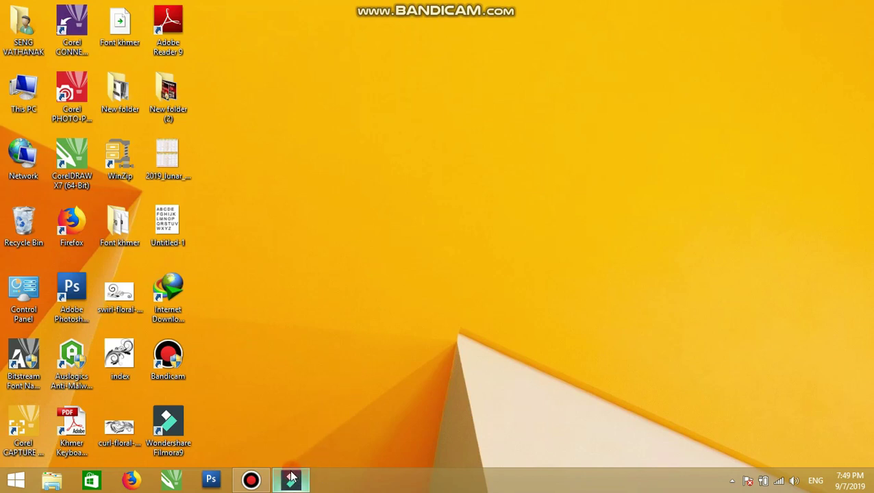
pyautogui.moveTo(292, 484)
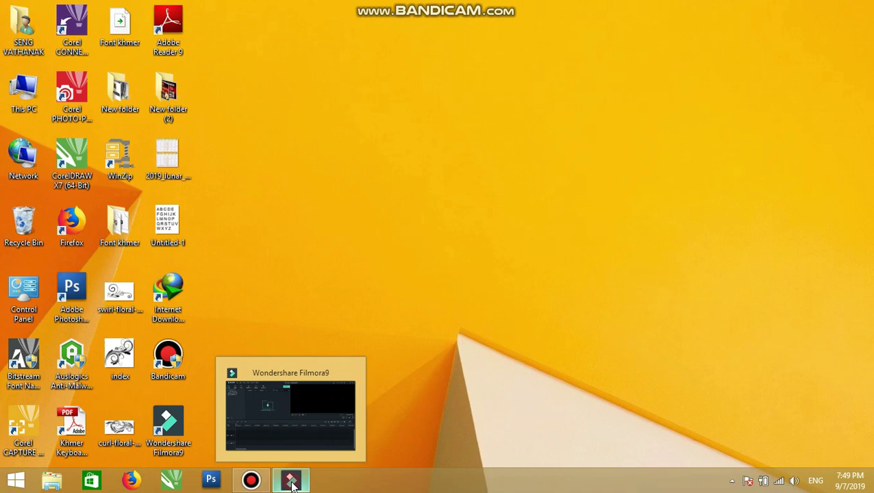